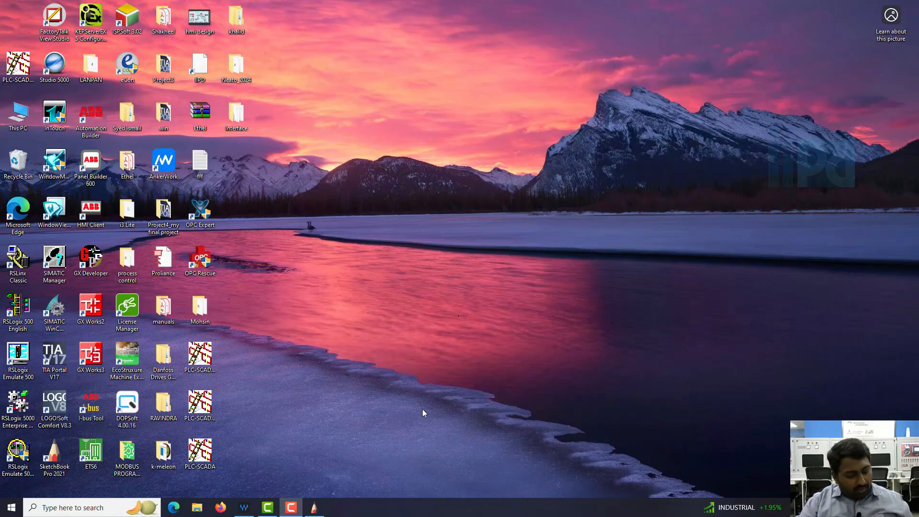
{"action": "key", "text": "super"}
{"action": "type", "text": "rsloi"}
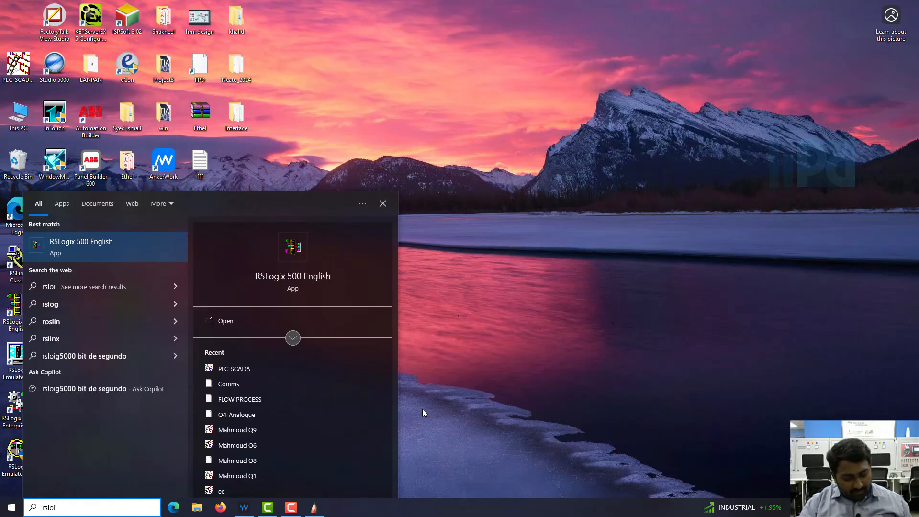
{"action": "type", "text": "nx"}
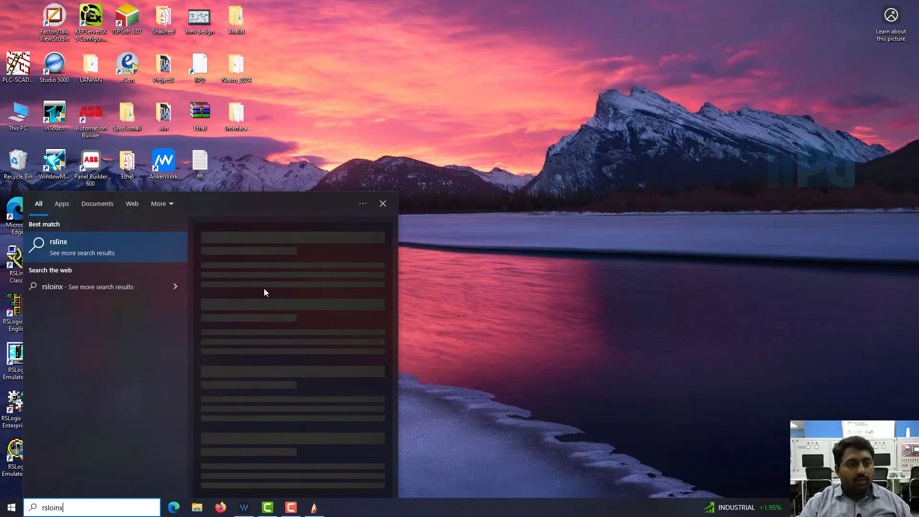
{"action": "left_click", "coordinate": [400, 287]}
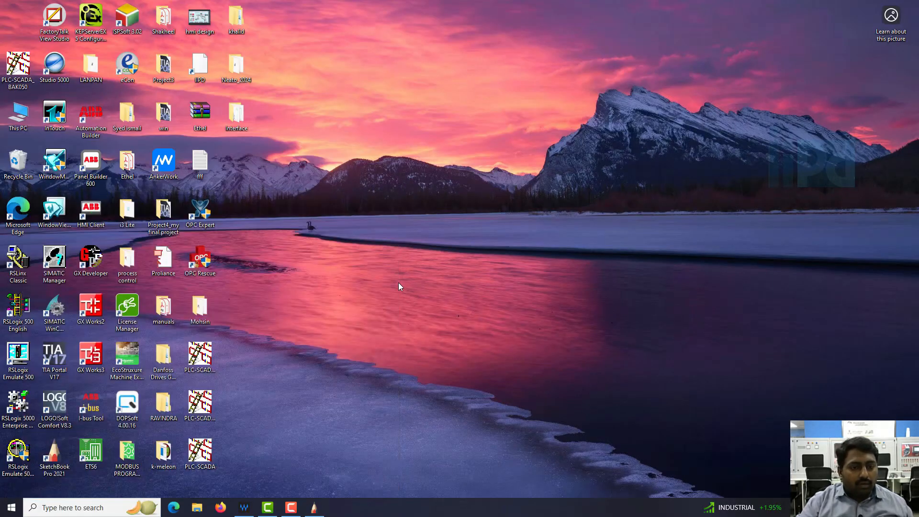
Search the computer for RSLinx and launch RSLinx Classic
{"action": "key", "text": "super"}
{"action": "type", "text": "rslinx"}
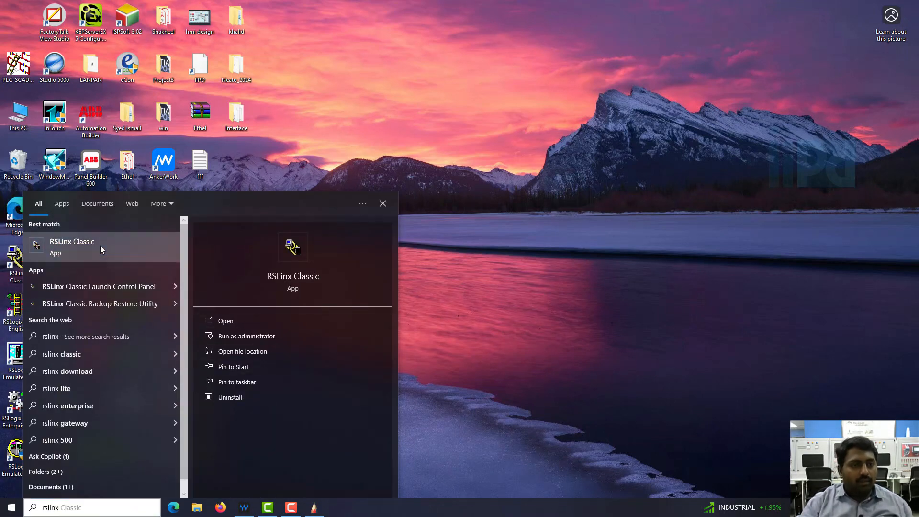
{"action": "left_click", "coordinate": [100, 246]}
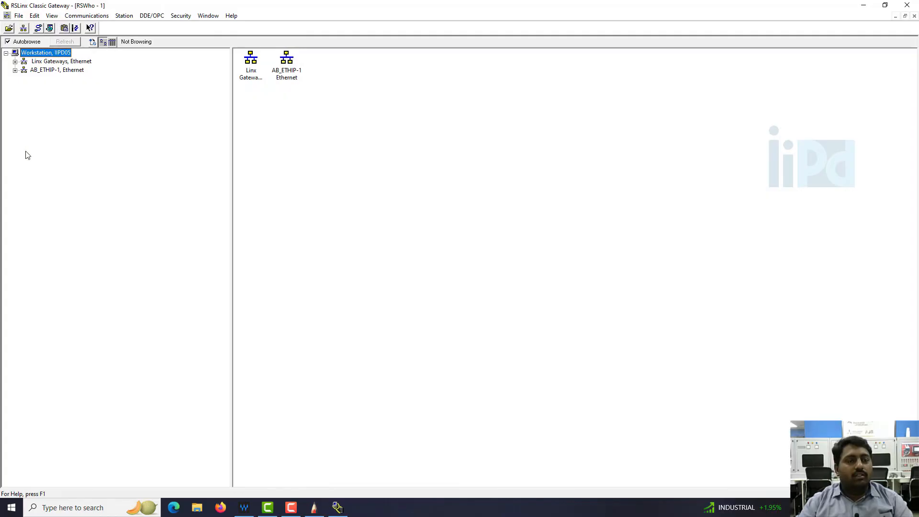
Stop and delete the existing AB_ETHIP-1 Ethernet driver in the driver configuration
{"action": "left_click", "coordinate": [58, 70]}
{"action": "left_click", "coordinate": [84, 16]}
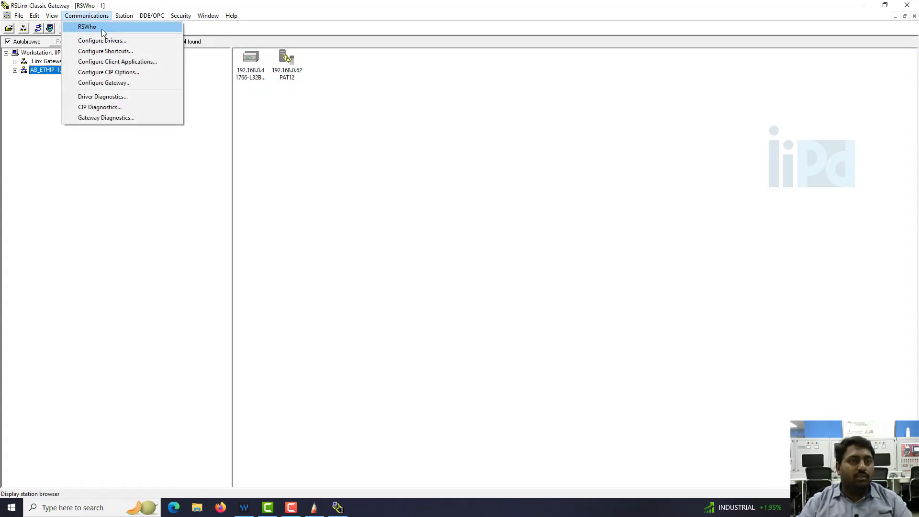
{"action": "left_click", "coordinate": [98, 40]}
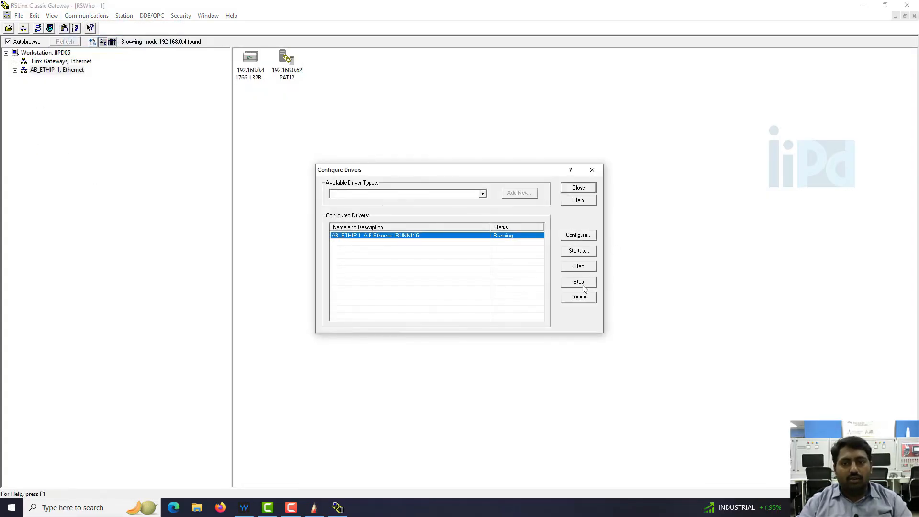
{"action": "left_click", "coordinate": [582, 284]}
{"action": "left_click", "coordinate": [580, 299]}
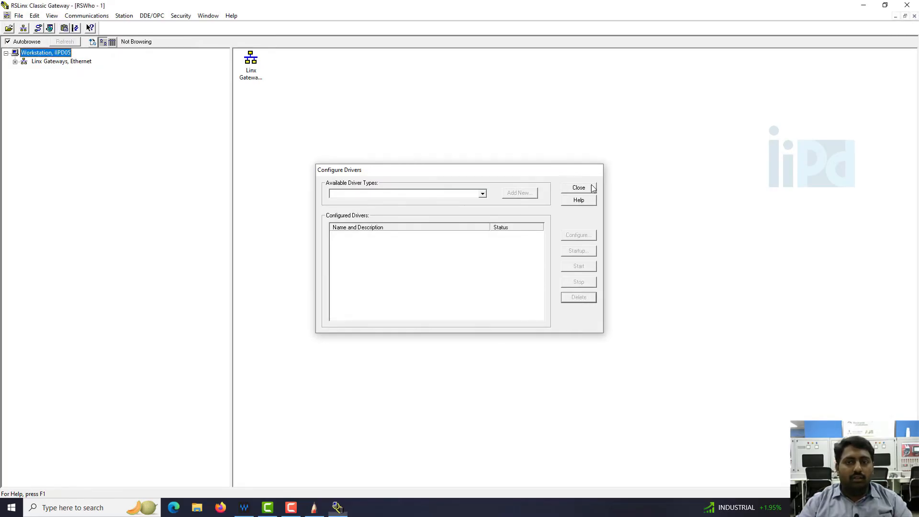
{"action": "left_click", "coordinate": [592, 170]}
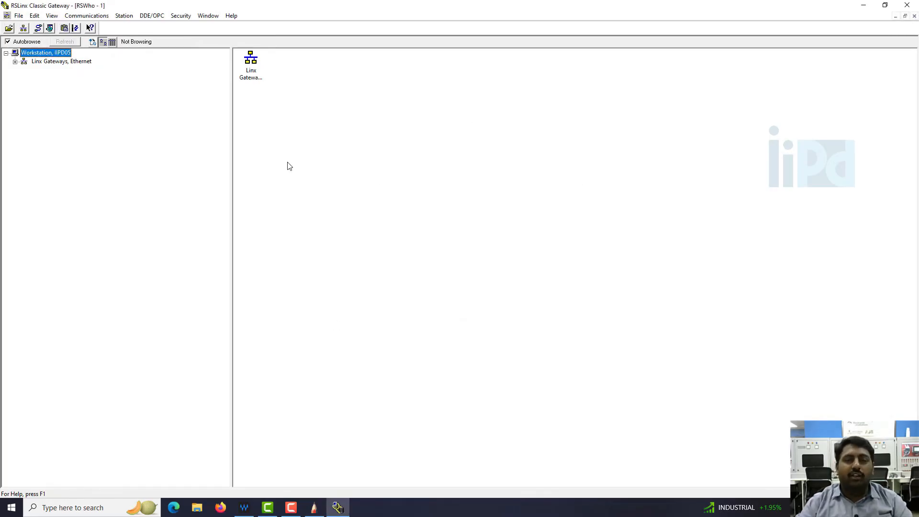
Add a new EtherNet/IP driver named AB_ETHIP-1 in the driver configuration
{"action": "left_click", "coordinate": [87, 15]}
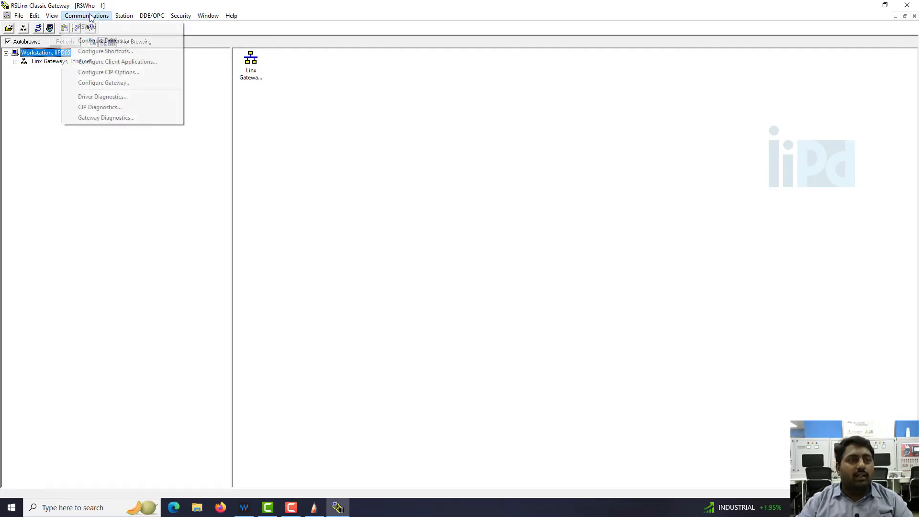
{"action": "left_click", "coordinate": [104, 41]}
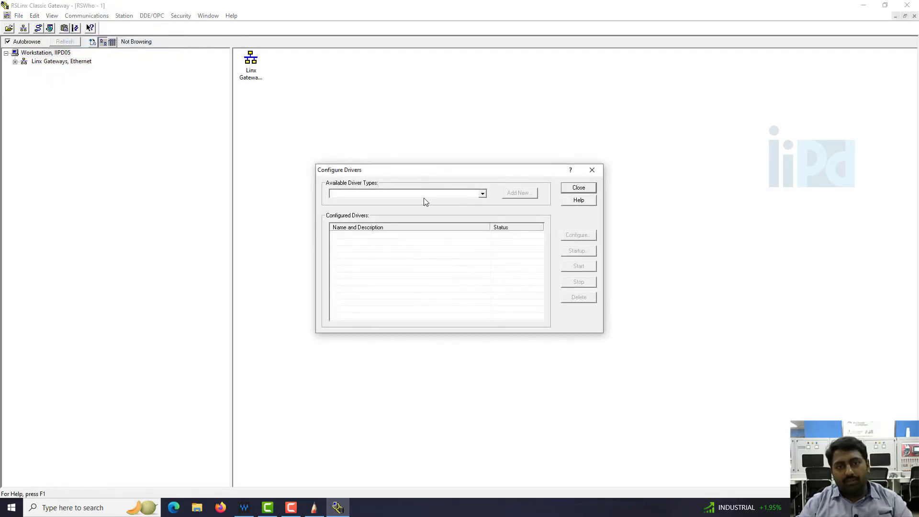
{"action": "left_click", "coordinate": [450, 198]}
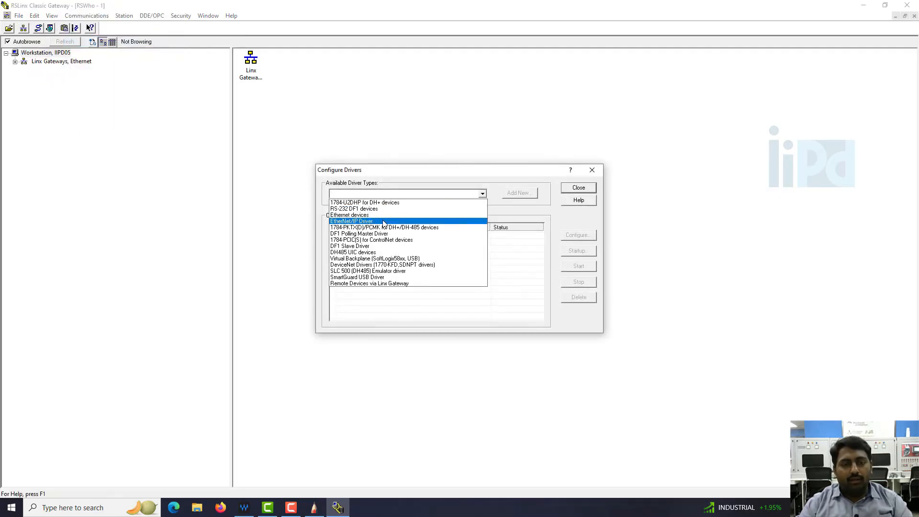
{"action": "left_click", "coordinate": [419, 221]}
{"action": "left_click", "coordinate": [514, 194]}
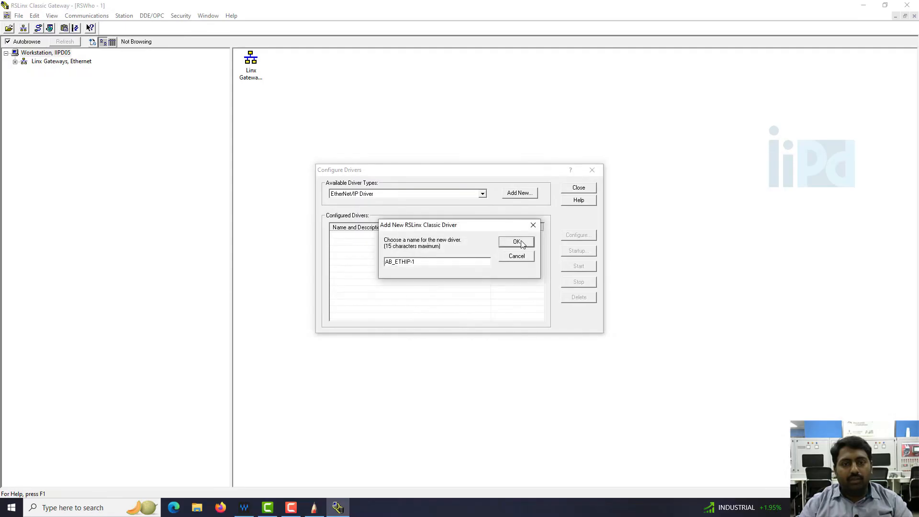
{"action": "left_click", "coordinate": [521, 241]}
Assign the Intel(R) Ethernet Connection (5) I219-LM adapter to the new driver, browsing the local subnet, and apply it
{"action": "left_click", "coordinate": [522, 244]}
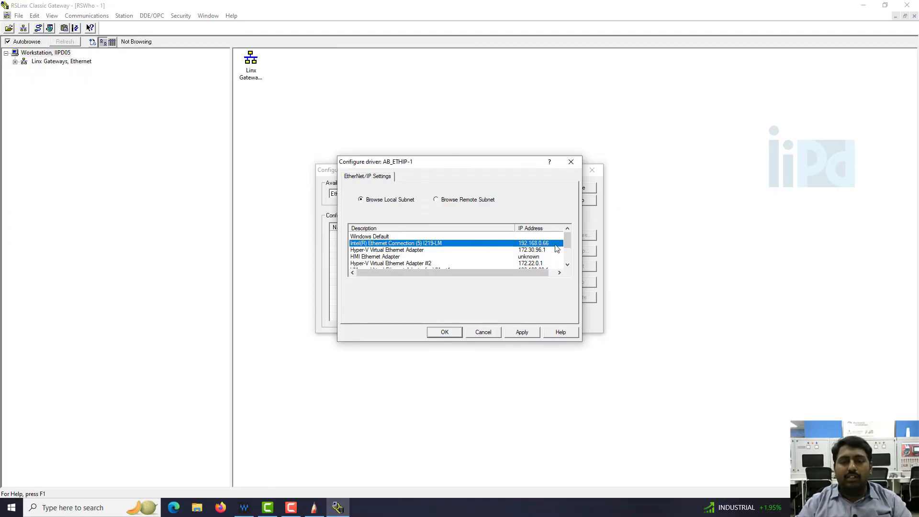
{"action": "left_click", "coordinate": [522, 332]}
{"action": "left_click", "coordinate": [445, 332]}
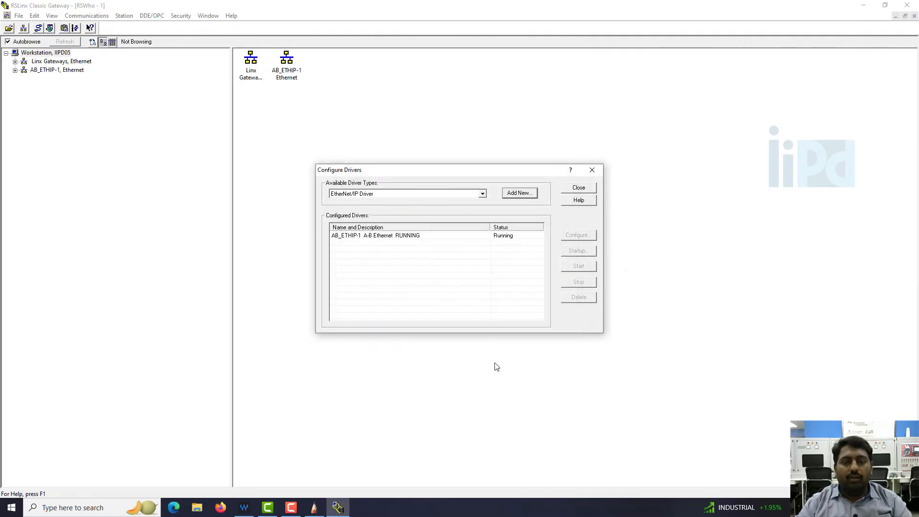
Close the driver configuration and browse the AB_ETHIP-1 network to the MicroLogix 1400 controller
{"action": "left_click", "coordinate": [395, 237]}
{"action": "left_click", "coordinate": [579, 187]}
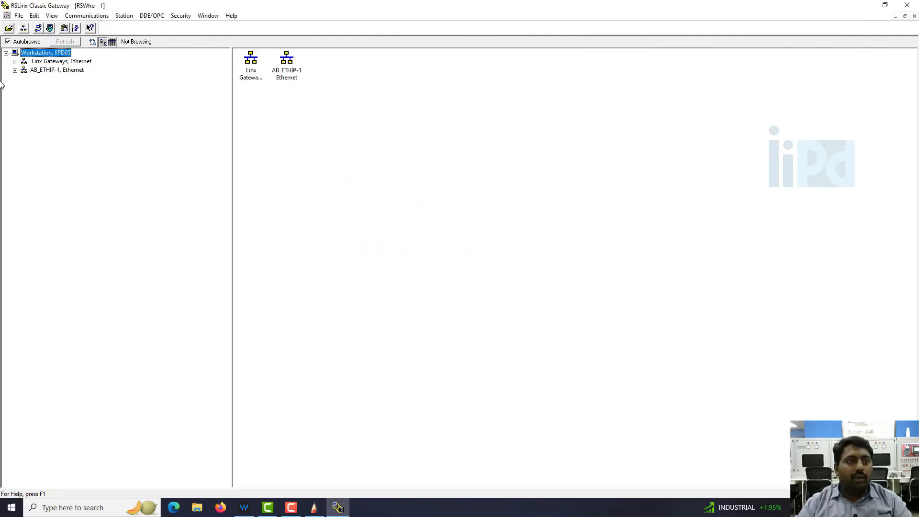
{"action": "left_click", "coordinate": [19, 71]}
{"action": "left_click", "coordinate": [85, 80]}
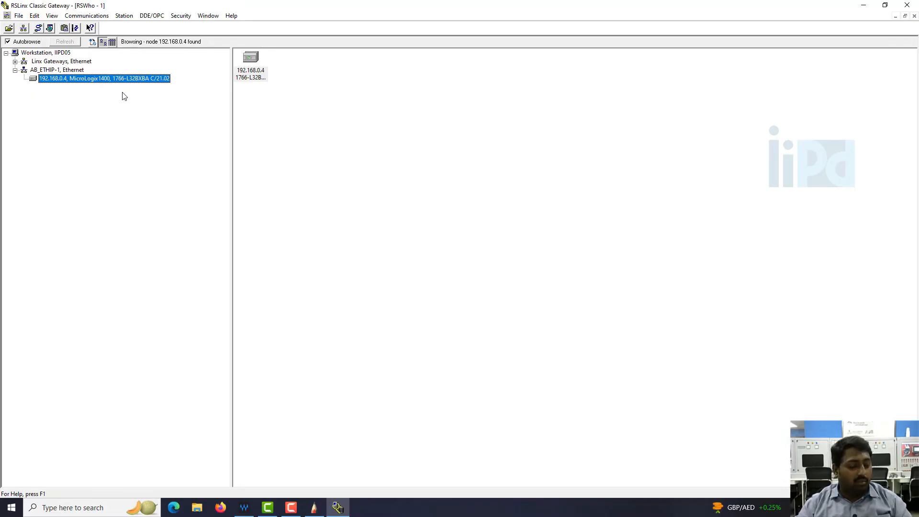
Launch RSLogix 500 English and maximize its window
{"action": "key", "text": "super"}
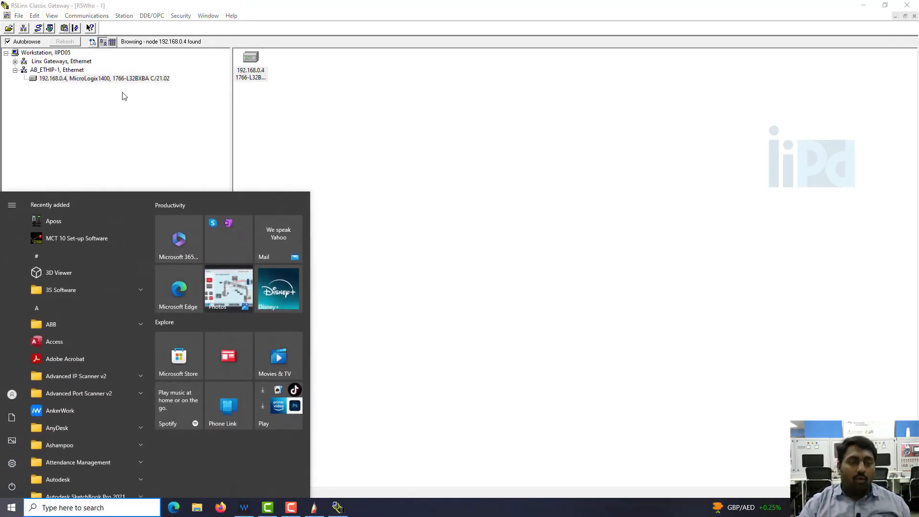
{"action": "type", "text": "r"}
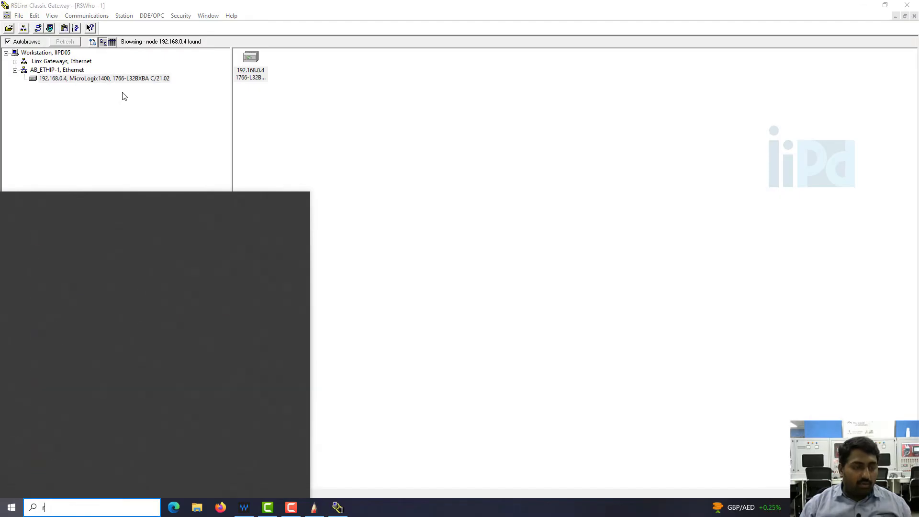
{"action": "type", "text": "slogix"}
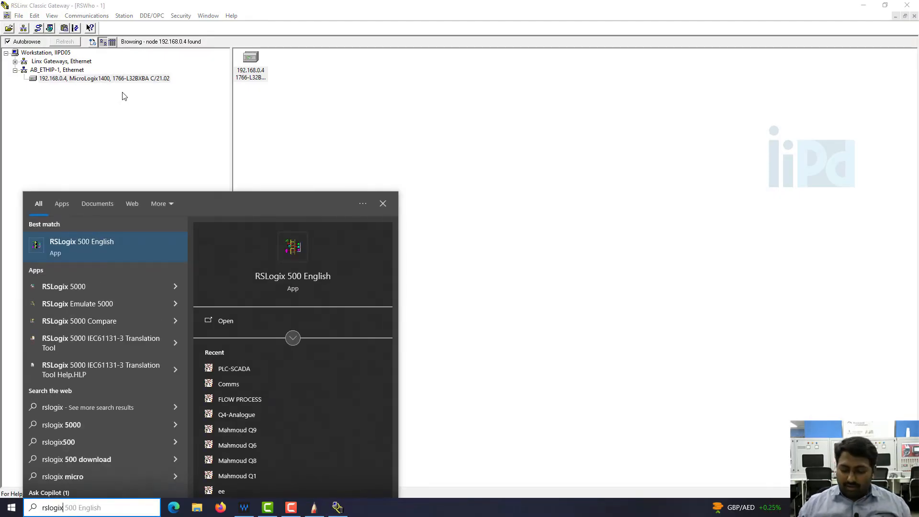
{"action": "key", "text": "Return"}
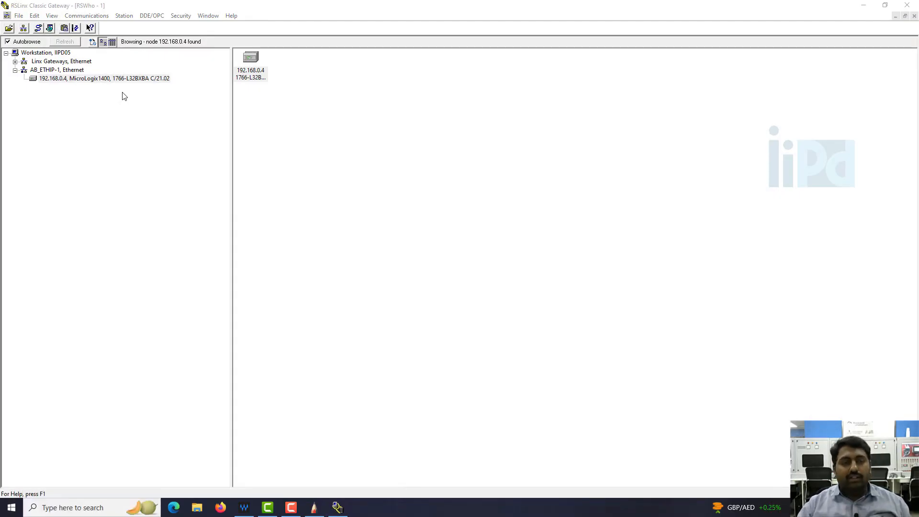
{"action": "left_click", "coordinate": [458, 352]}
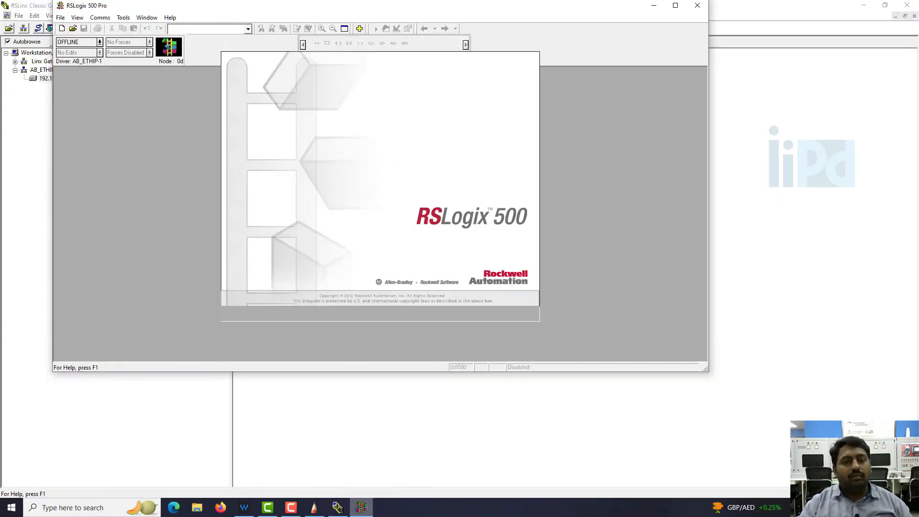
{"action": "left_click", "coordinate": [683, 6]}
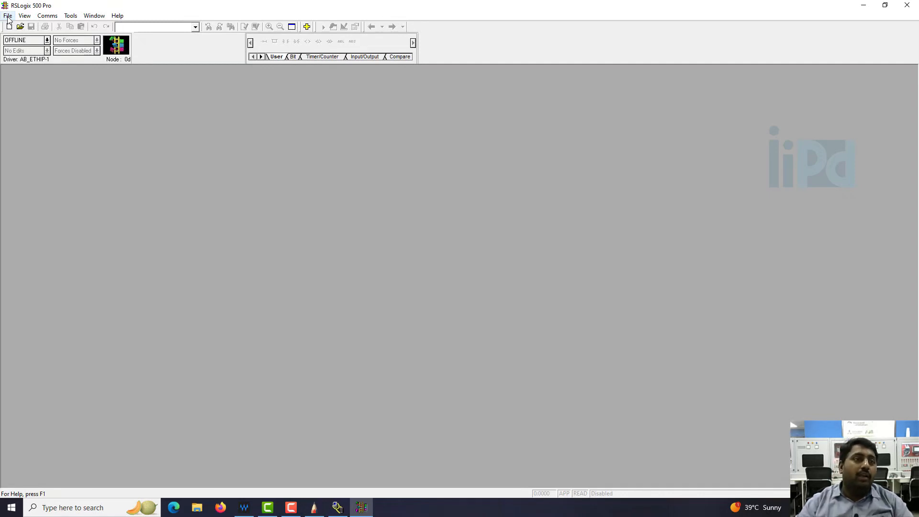
Create a new project using the Bul.1766 MicroLogix 1400 Series B processor
{"action": "left_click", "coordinate": [8, 15]}
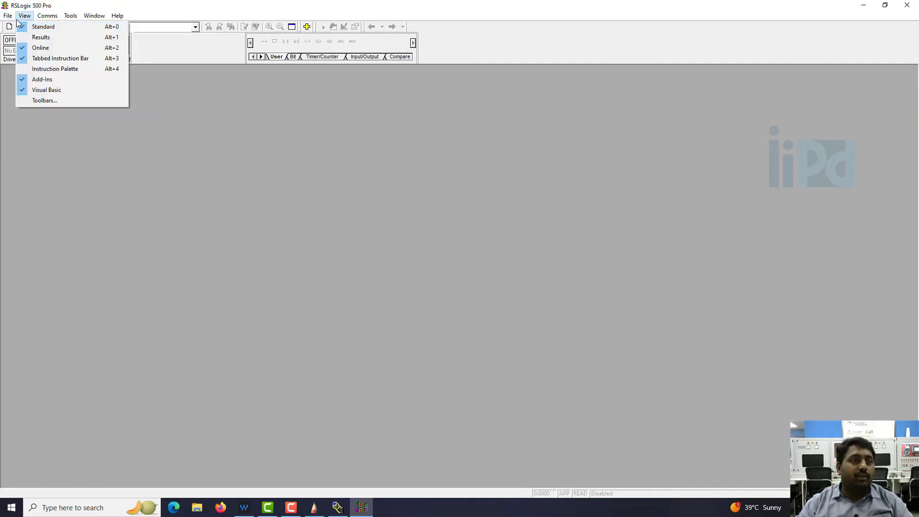
{"action": "left_click", "coordinate": [14, 27]}
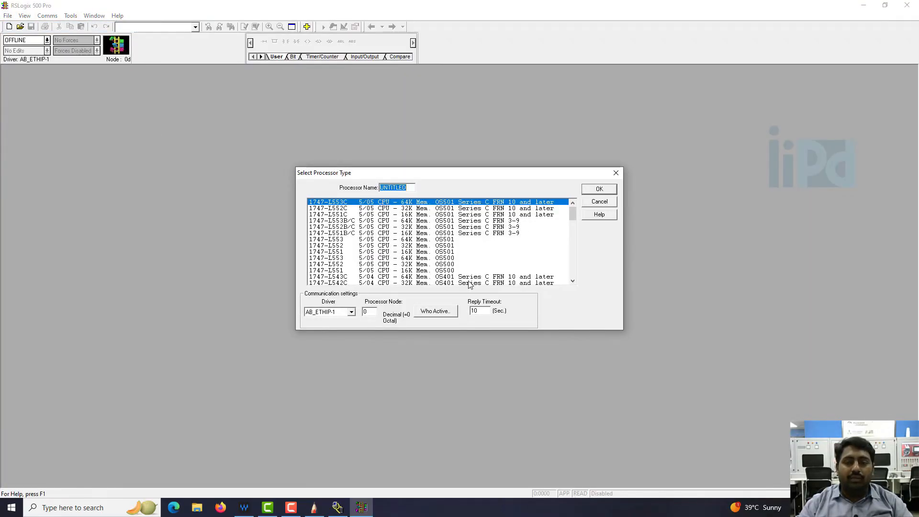
{"action": "scroll", "coordinate": [463, 246], "scroll_direction": "down", "scroll_amount": 1}
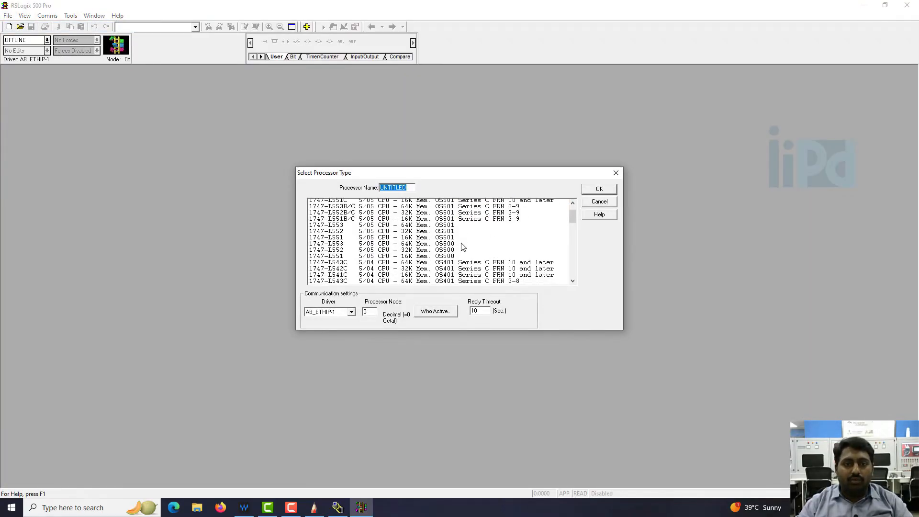
{"action": "scroll", "coordinate": [463, 246], "scroll_direction": "down", "scroll_amount": 1}
{"action": "left_click", "coordinate": [447, 240]}
{"action": "scroll", "coordinate": [436, 254], "scroll_direction": "down", "scroll_amount": 8}
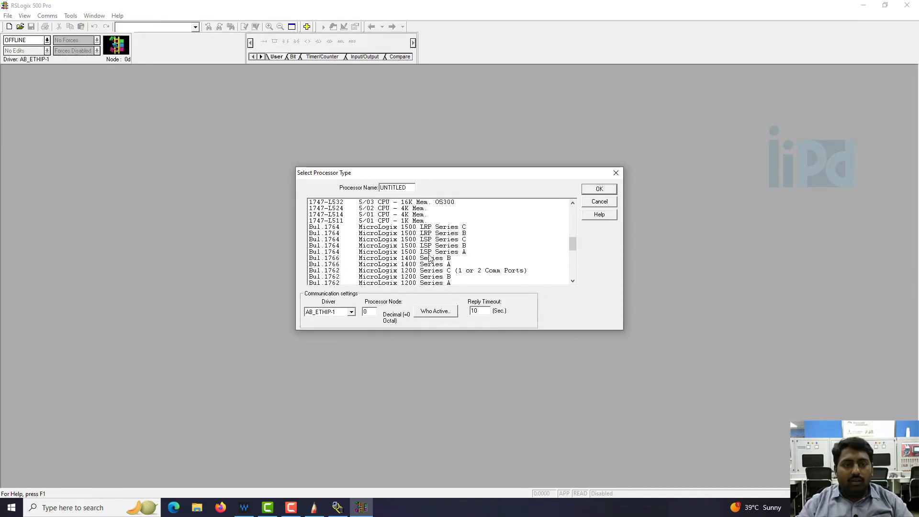
{"action": "scroll", "coordinate": [450, 249], "scroll_direction": "down", "scroll_amount": 1}
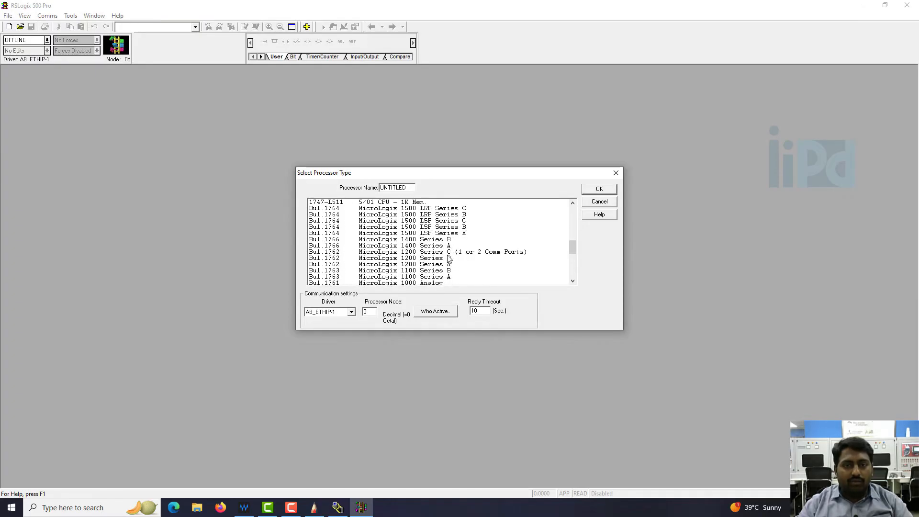
{"action": "left_click", "coordinate": [447, 241]}
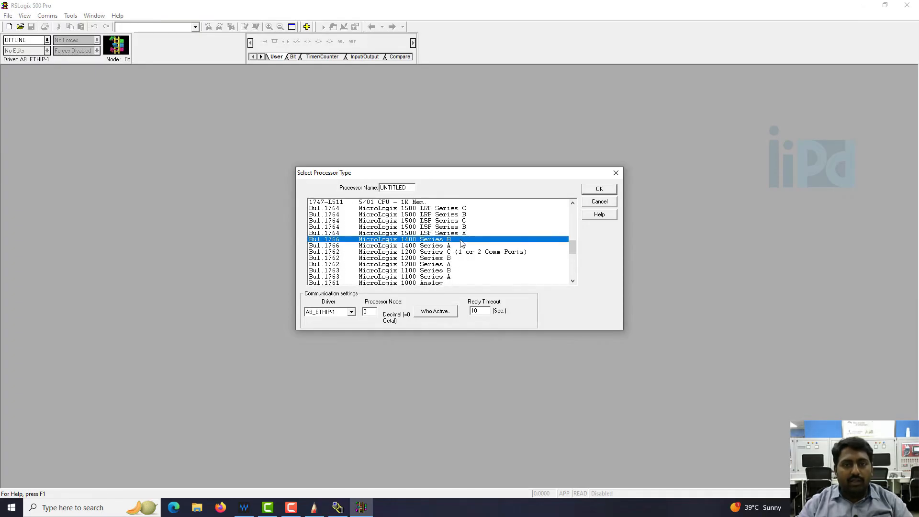
{"action": "left_click", "coordinate": [599, 189]}
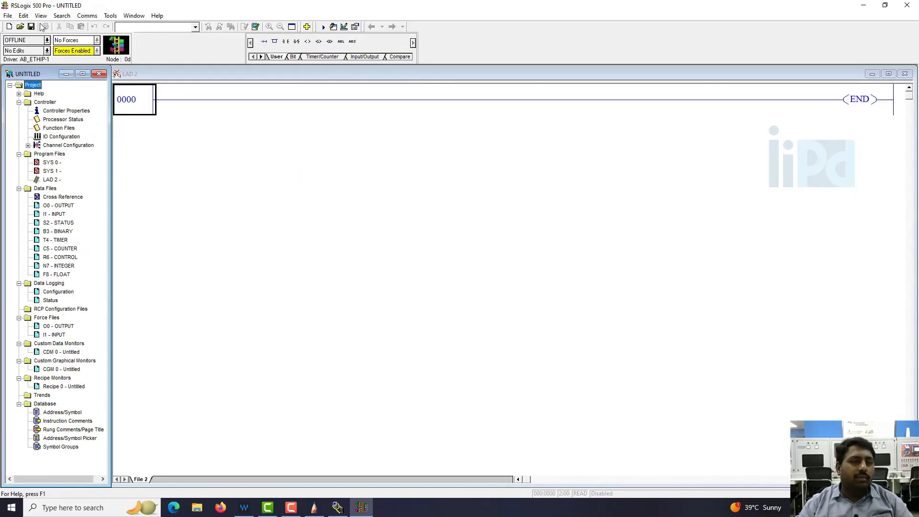
{"action": "left_click", "coordinate": [146, 107]}
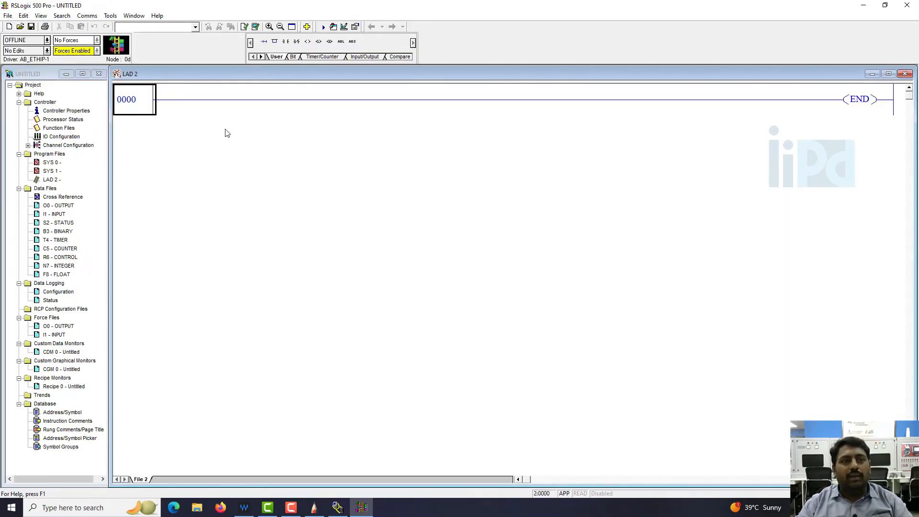
{"action": "left_click", "coordinate": [147, 109]}
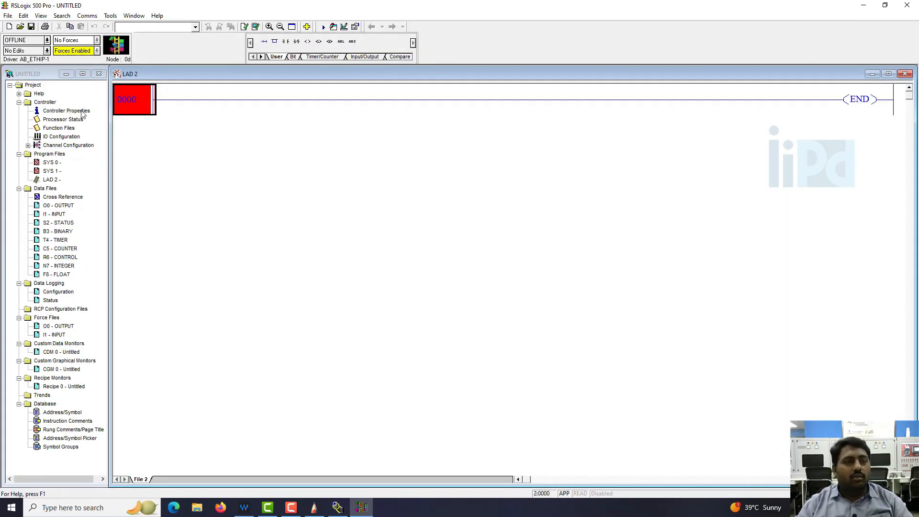
Open the controller's Channel Configuration and examine the general communication settings and the Channel 0 driver options
{"action": "double_click", "coordinate": [68, 145]}
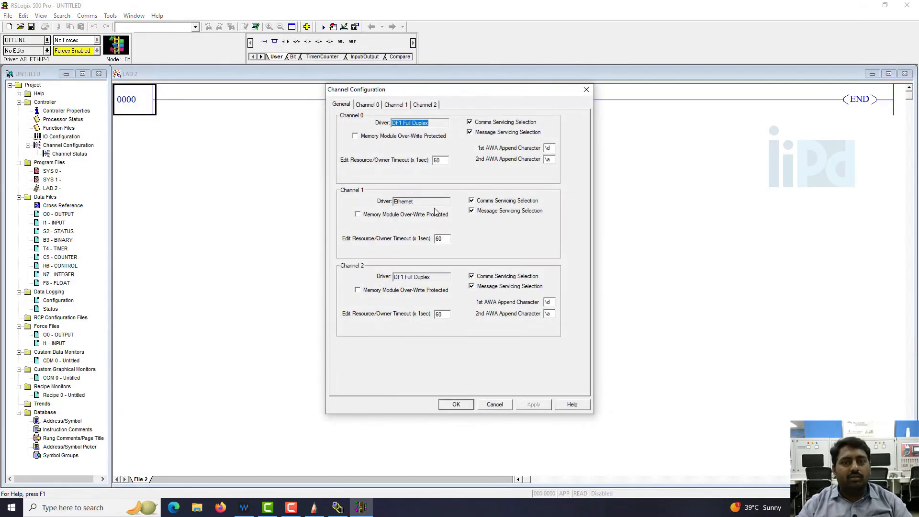
{"action": "left_click", "coordinate": [365, 106]}
{"action": "left_click", "coordinate": [346, 105]}
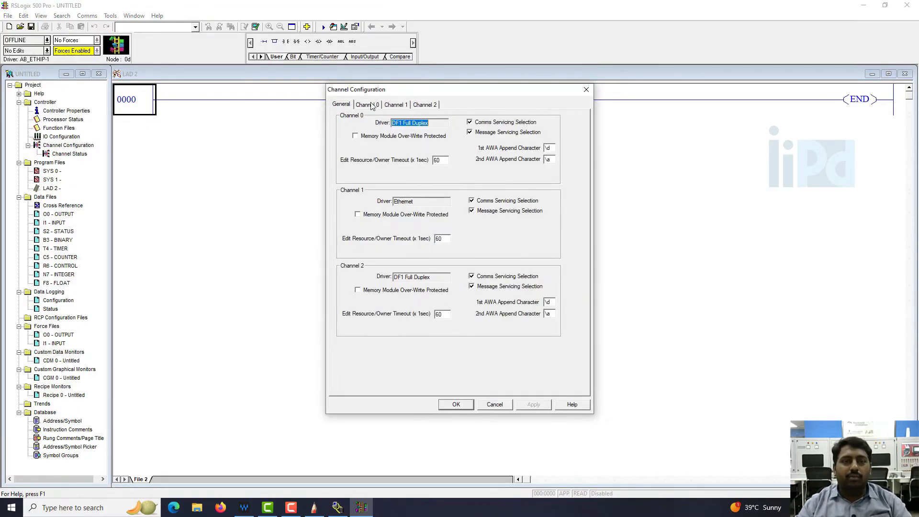
{"action": "left_click", "coordinate": [372, 106]}
{"action": "left_click", "coordinate": [417, 122]}
{"action": "left_click", "coordinate": [417, 123]}
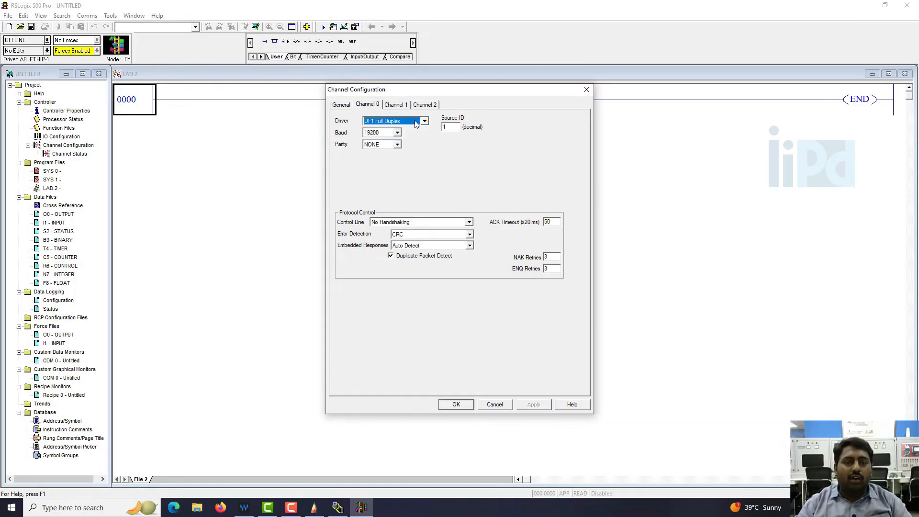
{"action": "left_click", "coordinate": [416, 124]}
{"action": "left_click", "coordinate": [467, 185]}
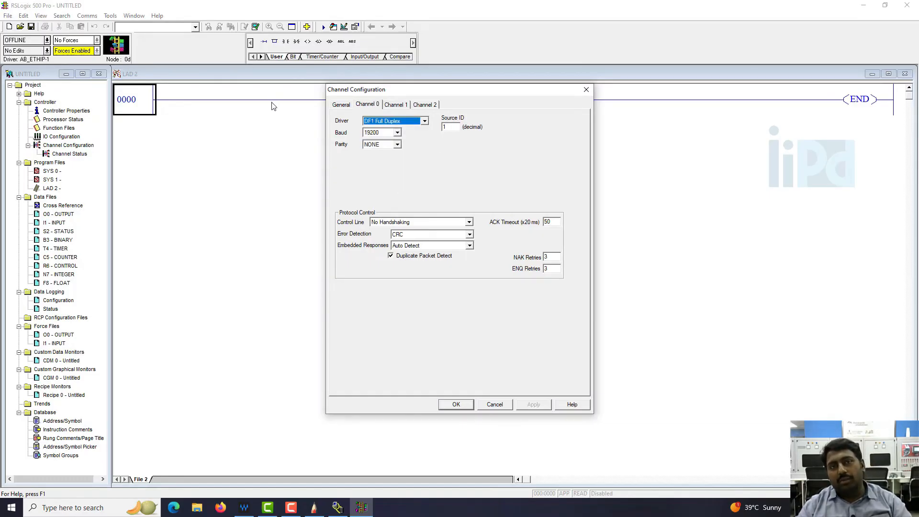
Disable BOOTP and enable Modbus TCP for the Channel 1 Ethernet port
{"action": "left_click", "coordinate": [395, 104]}
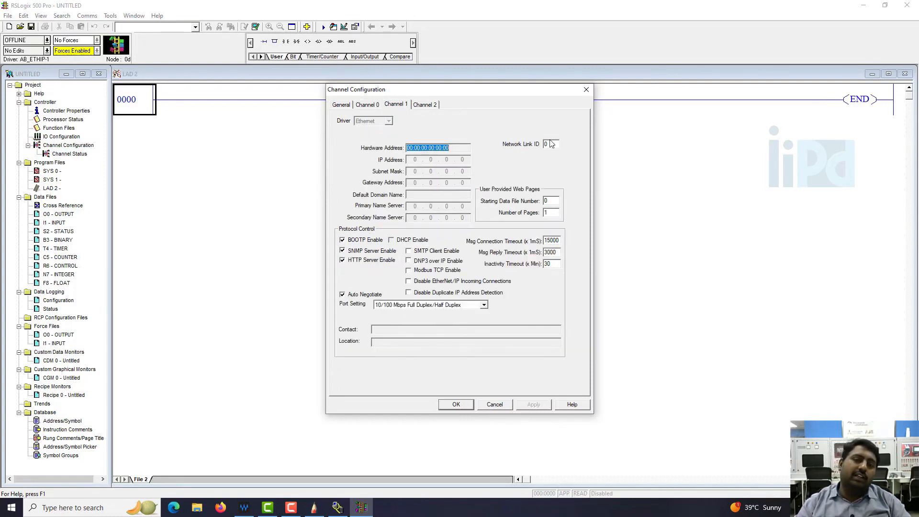
{"action": "left_click", "coordinate": [342, 250]}
{"action": "left_click", "coordinate": [343, 240]}
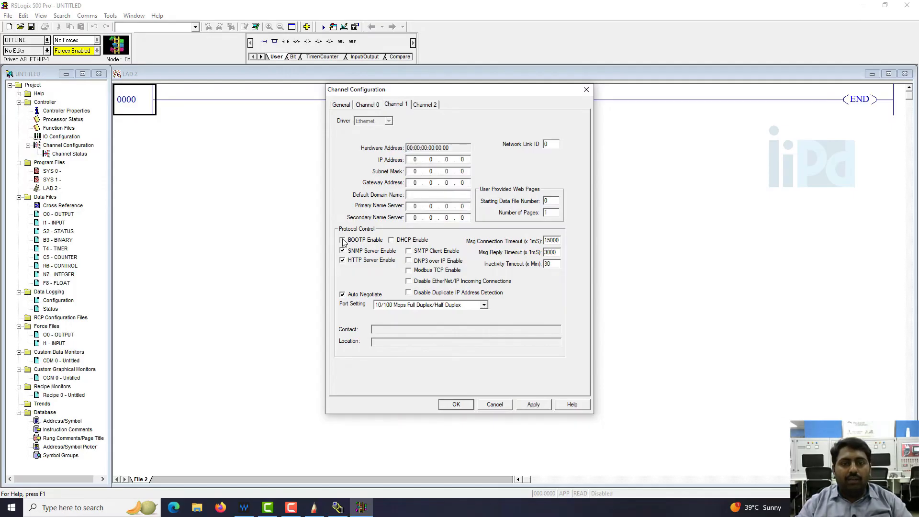
{"action": "left_click", "coordinate": [409, 271]}
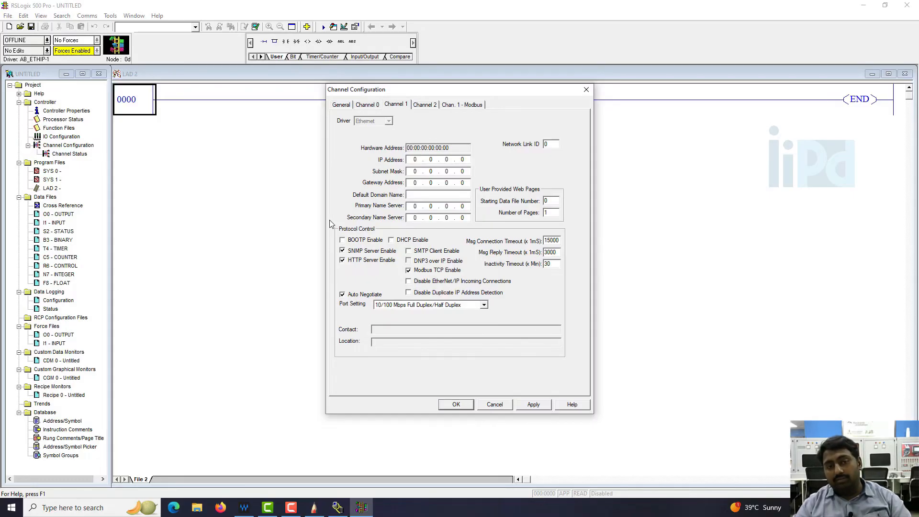
{"action": "left_click", "coordinate": [348, 240]}
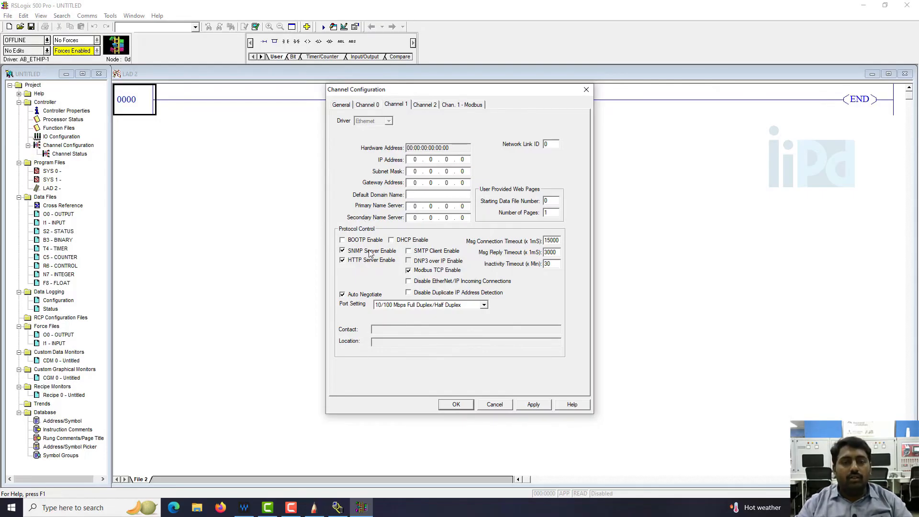
Set Channel 1's IP address to 192.168.0.4 and subnet mask to 255.255.255.0, and apply the channel configuration
{"action": "left_click", "coordinate": [415, 160]}
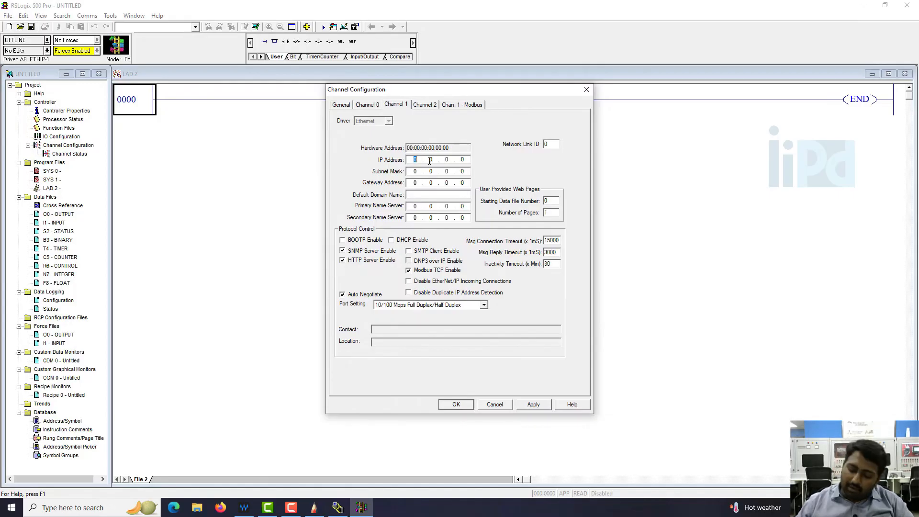
{"action": "type", "text": "192 . 168 . 0 . 4"}
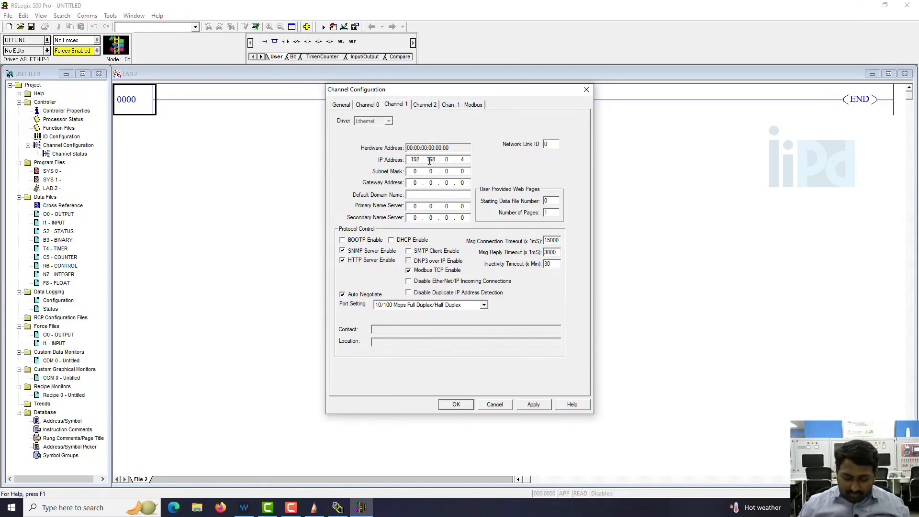
{"action": "key", "text": "Tab"}
{"action": "type", "text": "255255255"}
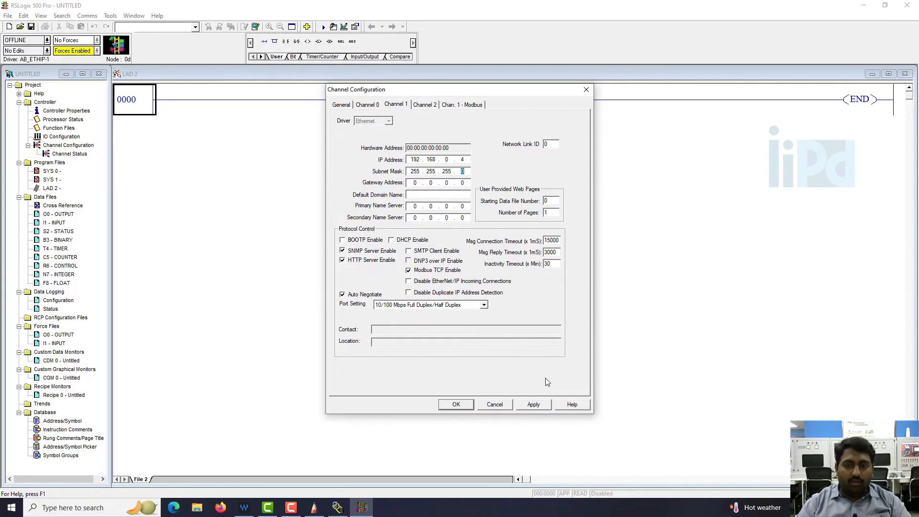
{"action": "left_click", "coordinate": [533, 406]}
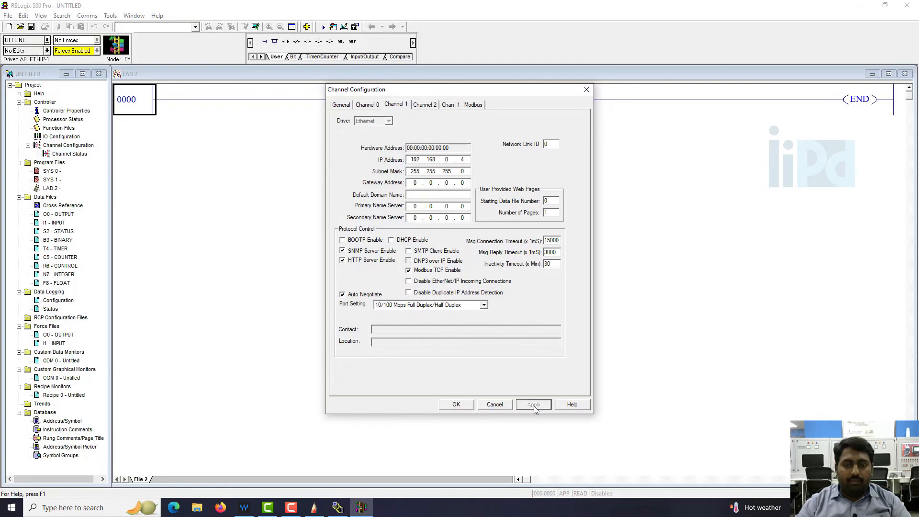
{"action": "left_click", "coordinate": [456, 405]}
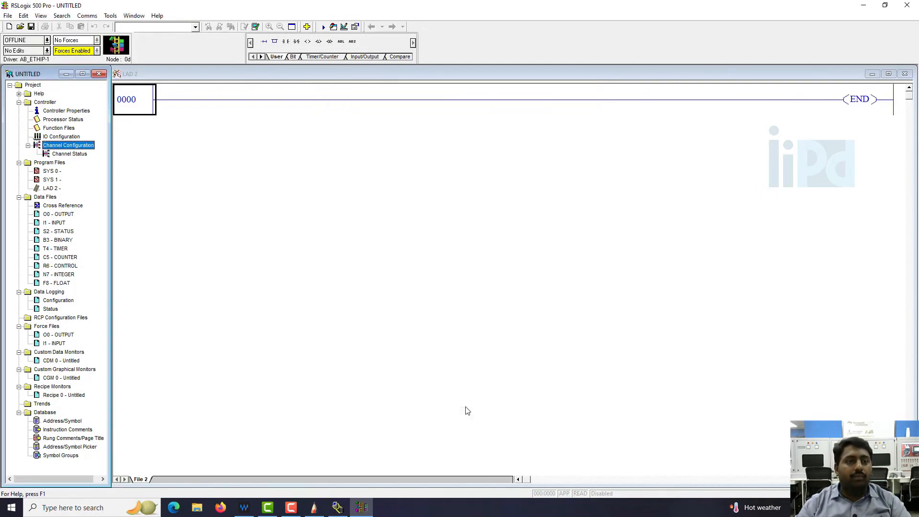
Open the Channel Status and examine the diagnostics for Channel 1 and Channel 1 - Modbus TCP
{"action": "double_click", "coordinate": [70, 154]}
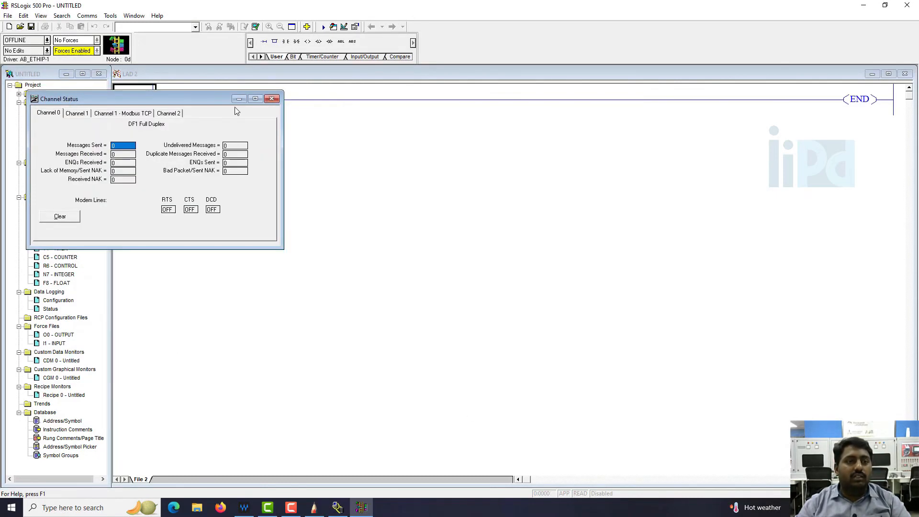
{"action": "left_click", "coordinate": [130, 116]}
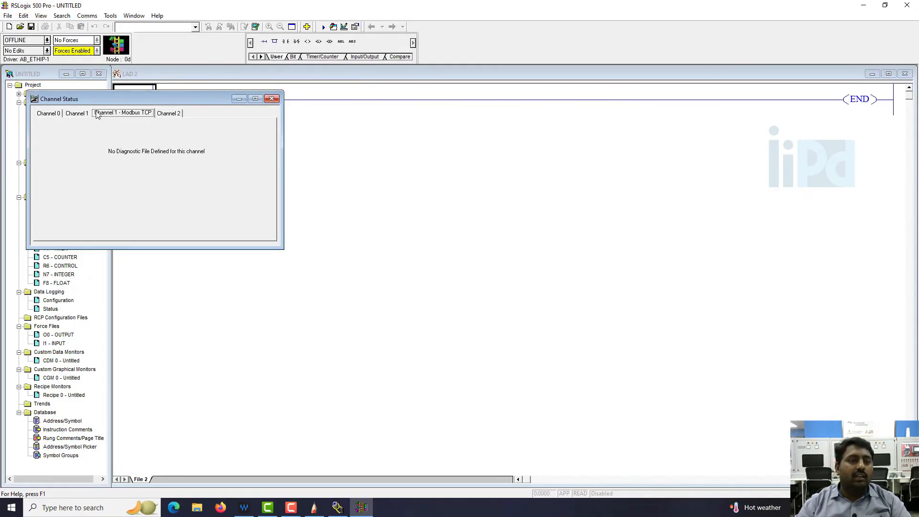
{"action": "left_click", "coordinate": [82, 116]}
{"action": "left_click", "coordinate": [121, 114]}
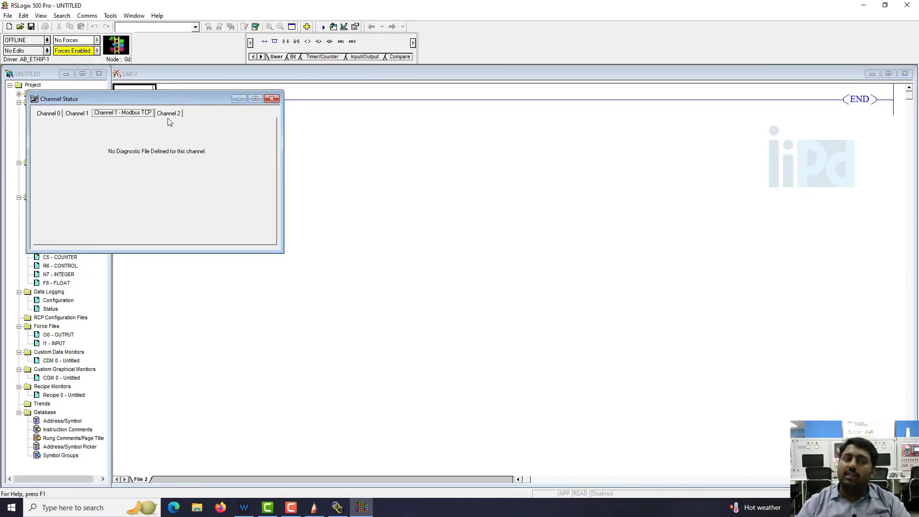